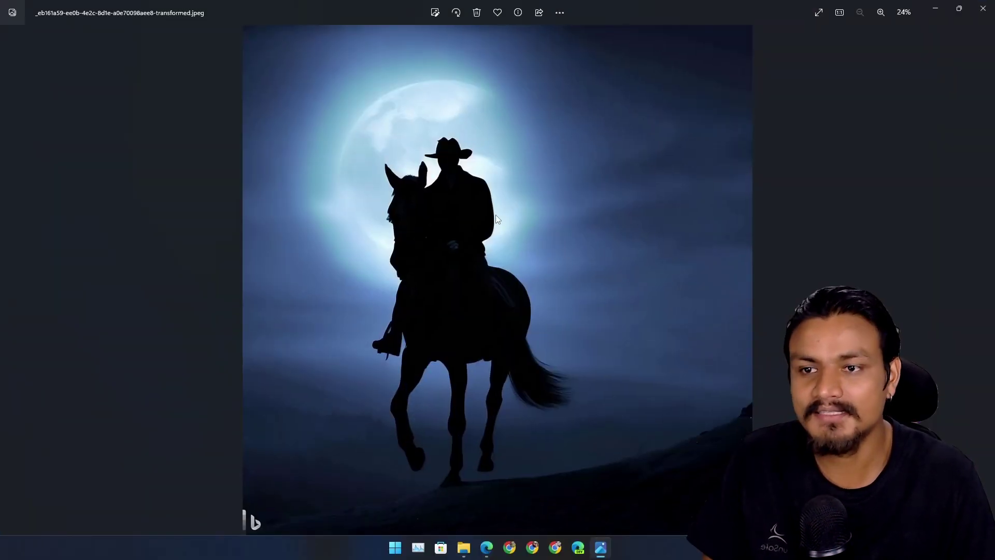
Bring back the Photos horse image, then glance at the DALL·E 2 page.
left_click(935, 9)
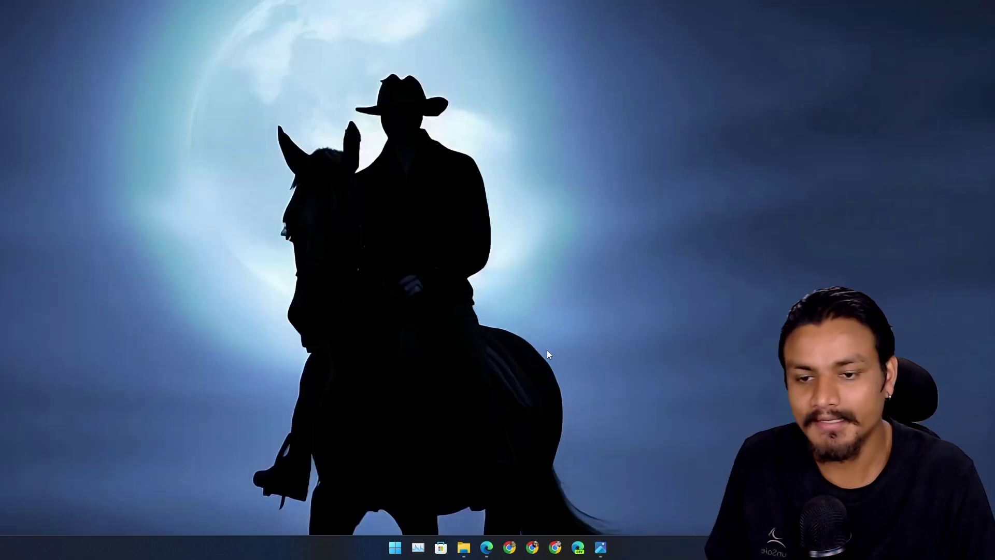
left_click(600, 547)
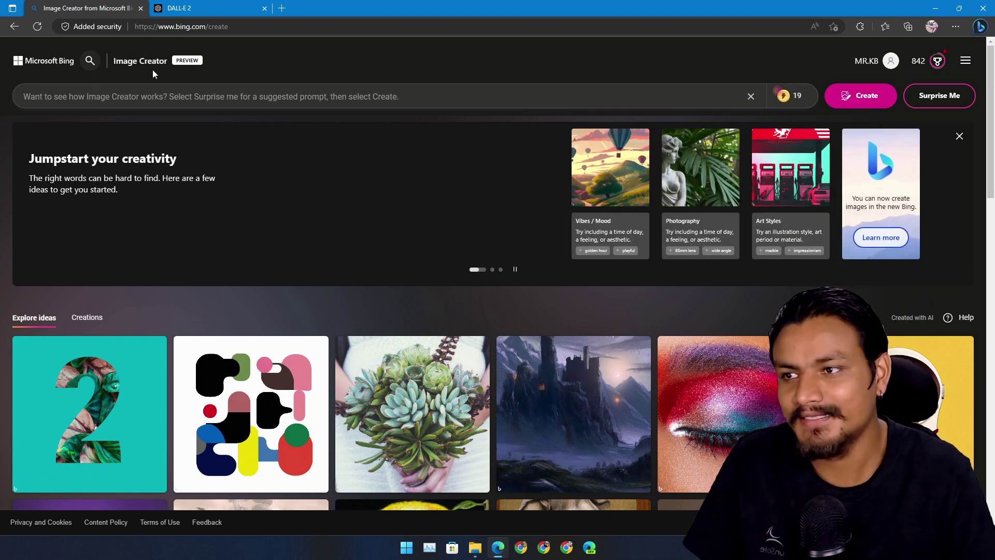
key("ctrl+Tab")
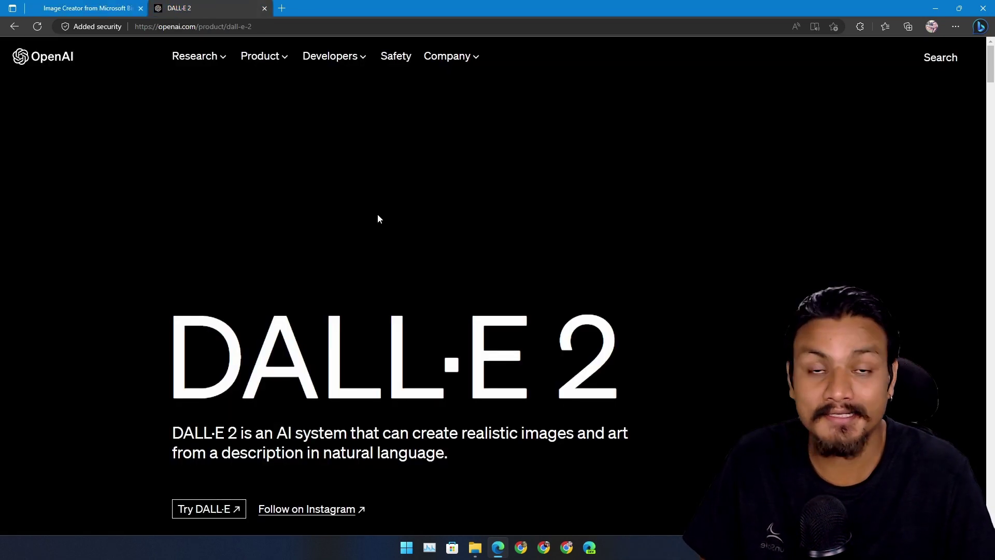
scroll(436, 259, "down", 5)
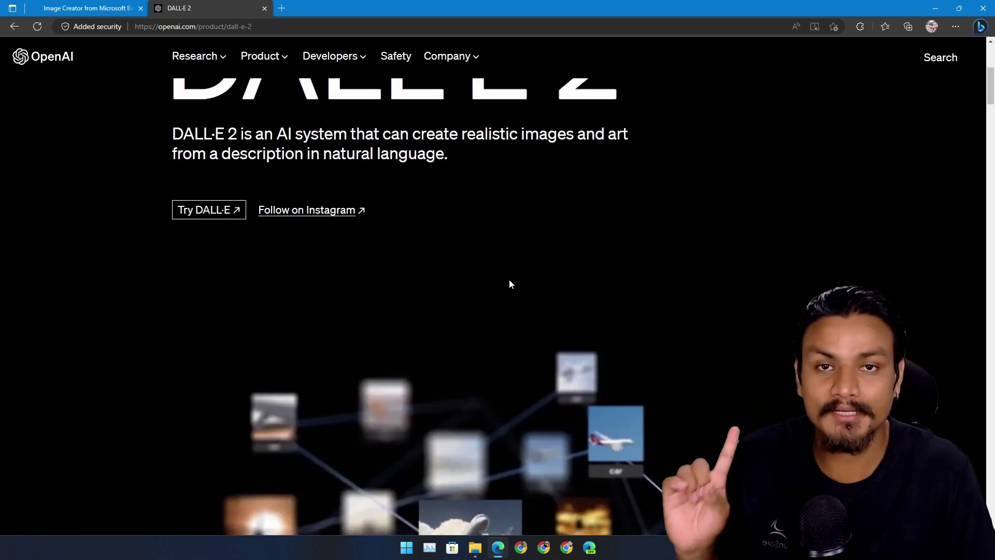
key("ctrl+Tab")
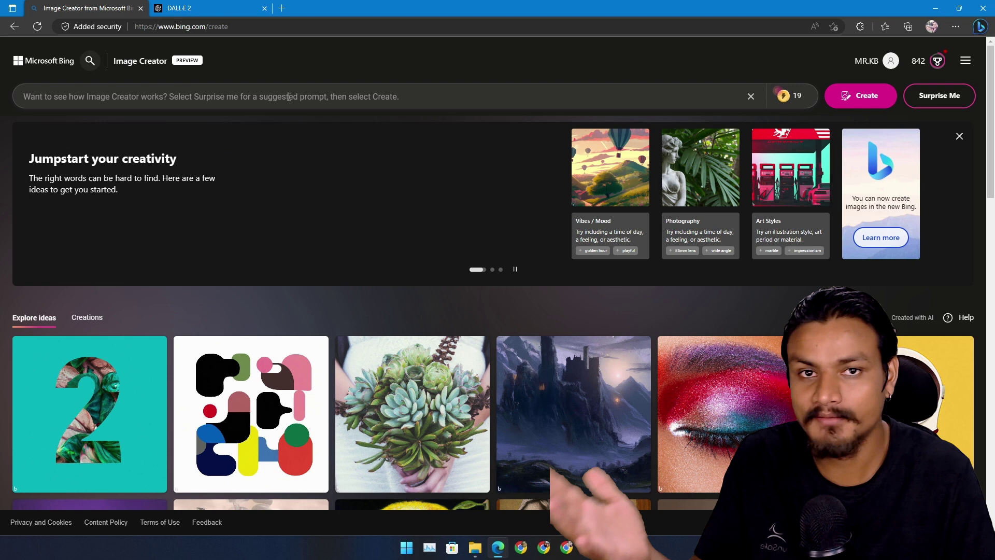
Scroll through the DALL·E 2 page and close its tab.
key("ctrl+Tab")
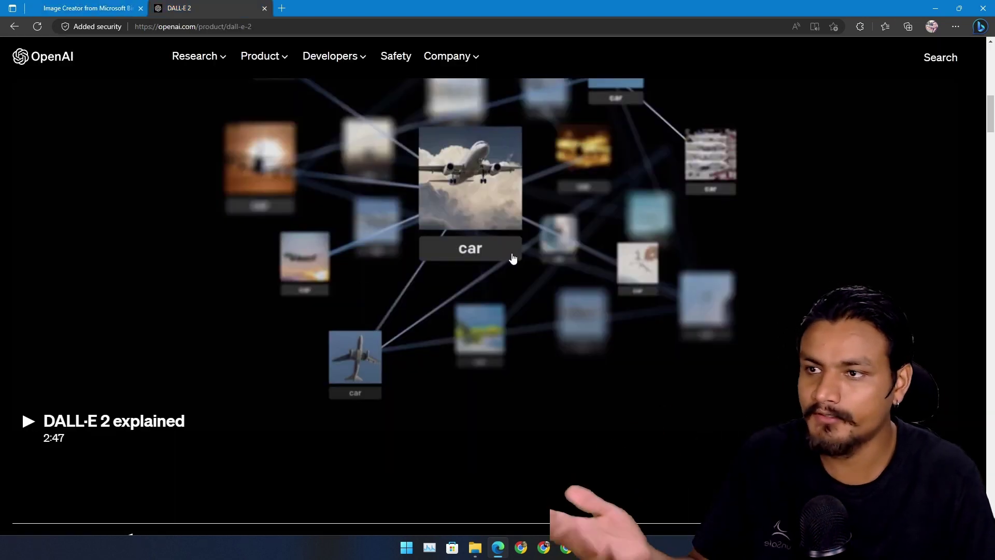
scroll(510, 259, "down", 5)
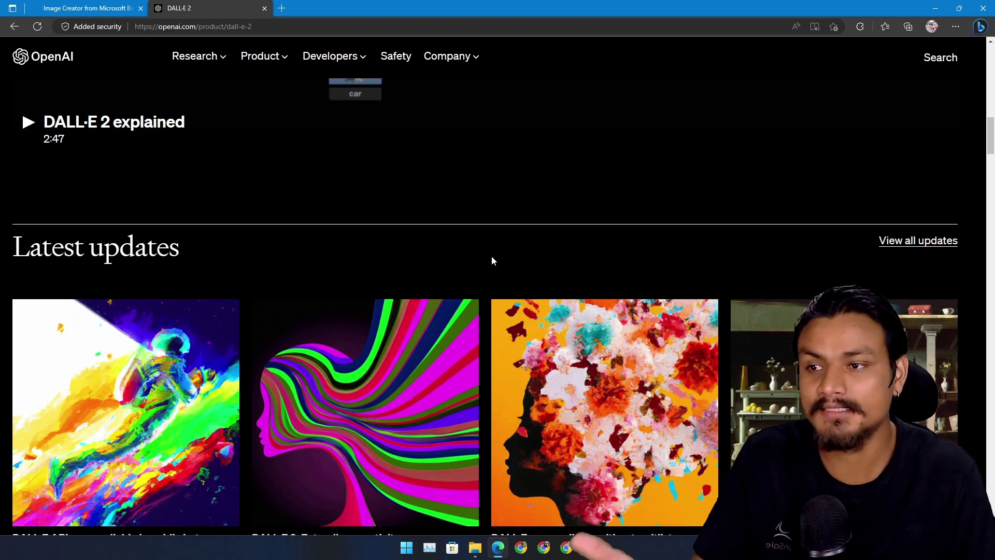
scroll(358, 270, "down", 1)
scroll(358, 270, "down", 9)
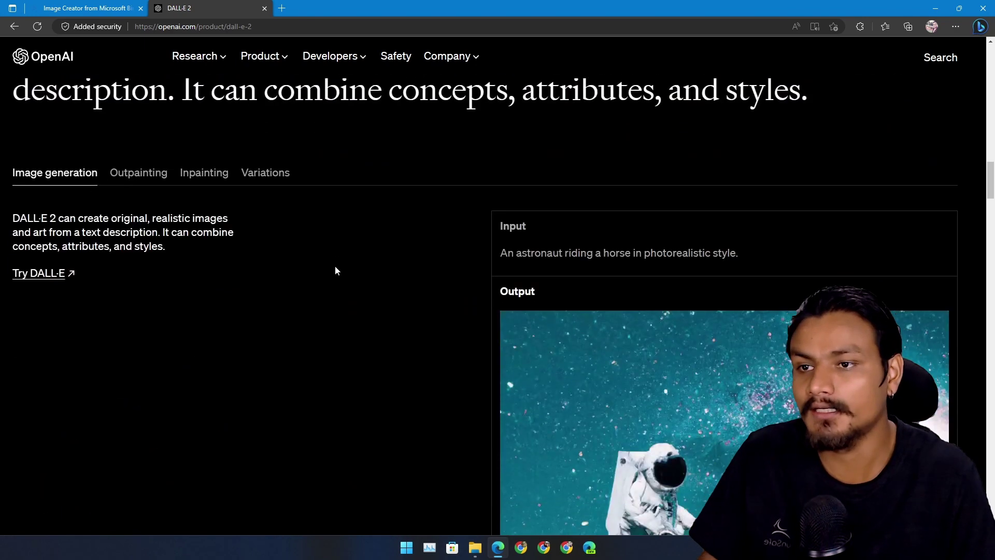
key("ctrl+w")
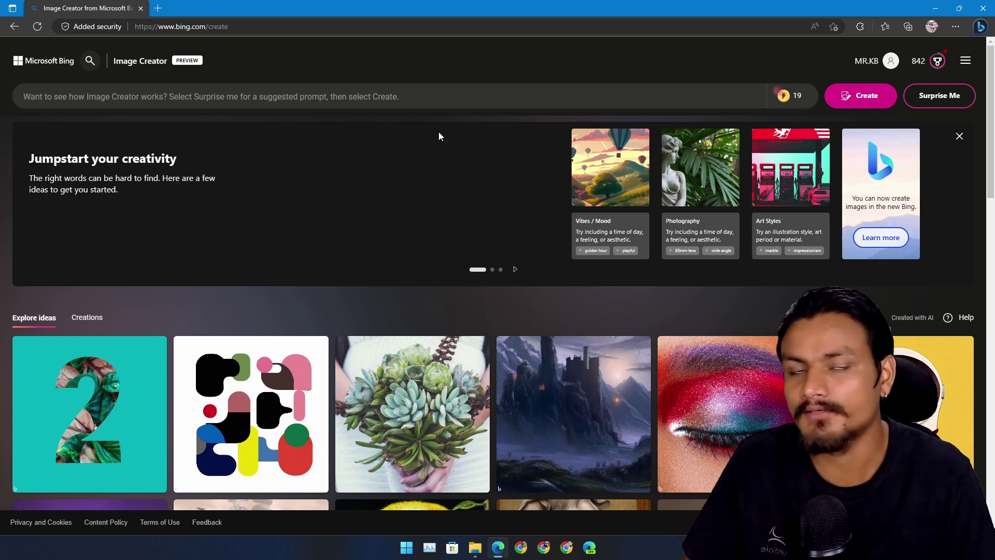
left_click(406, 98)
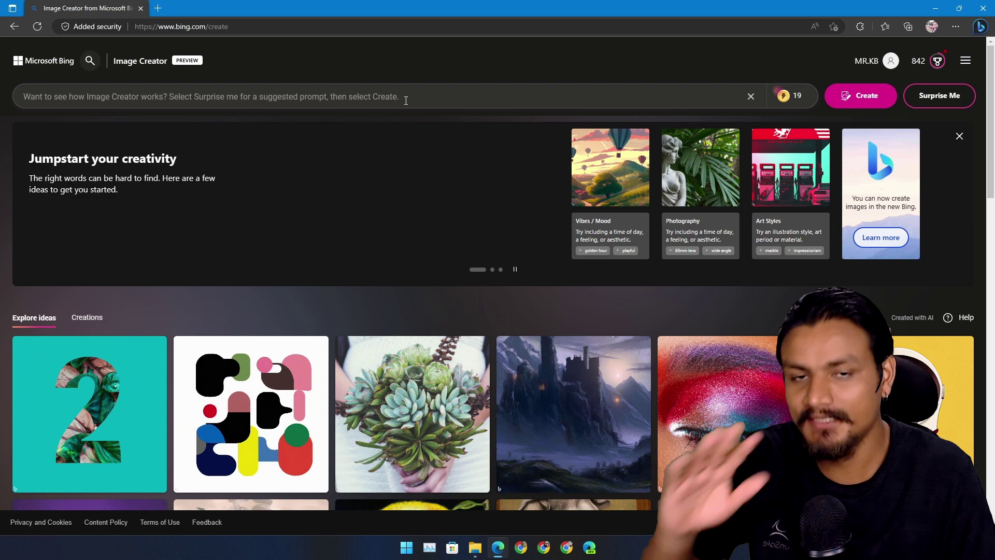
mouse_move(776, 94)
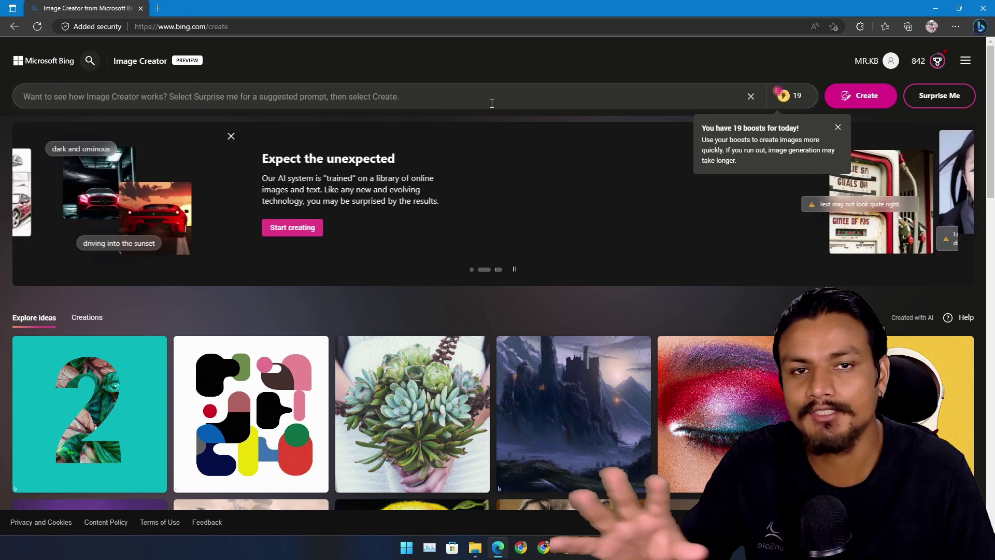
scroll(492, 104, "down", 4)
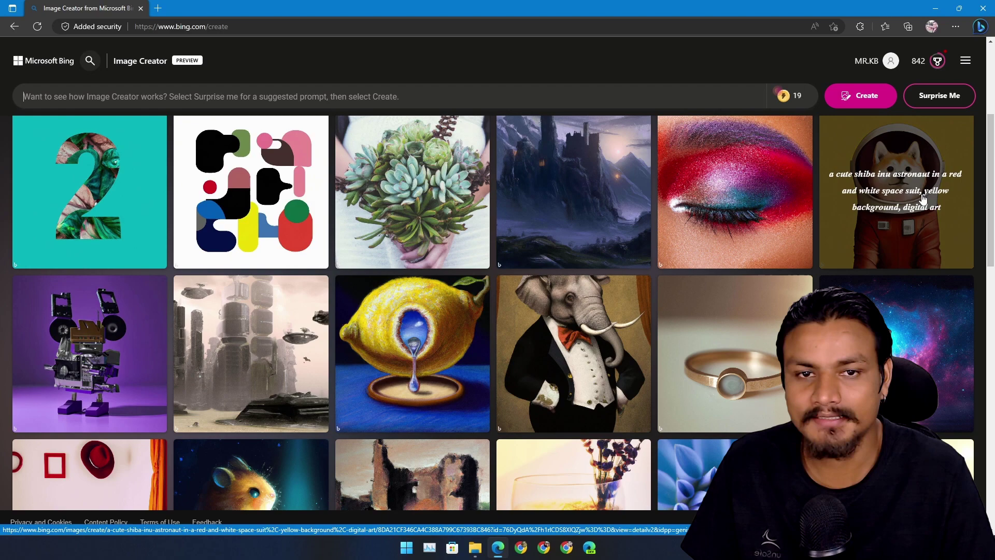
scroll(726, 210, "up", 1)
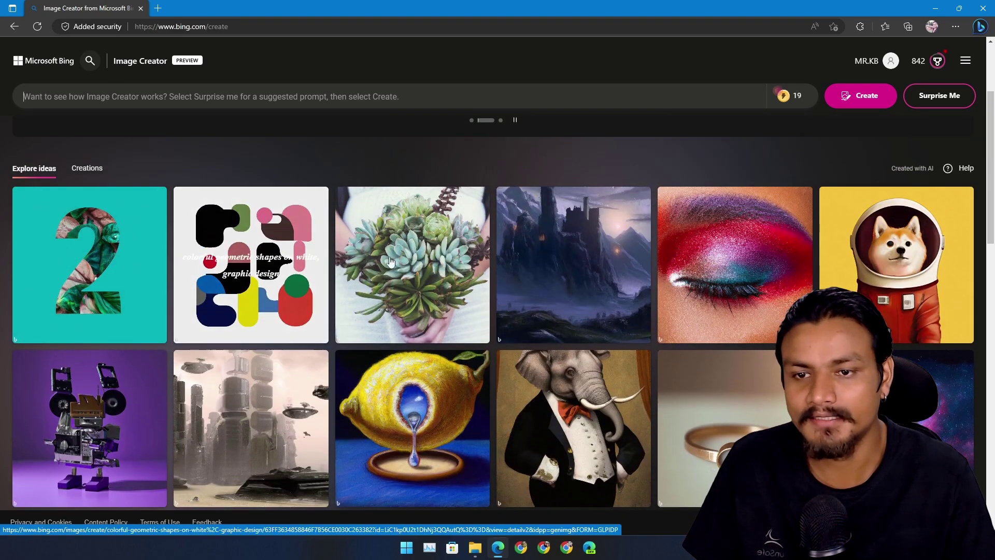
scroll(600, 260, "down", 3)
scroll(600, 259, "down", 5)
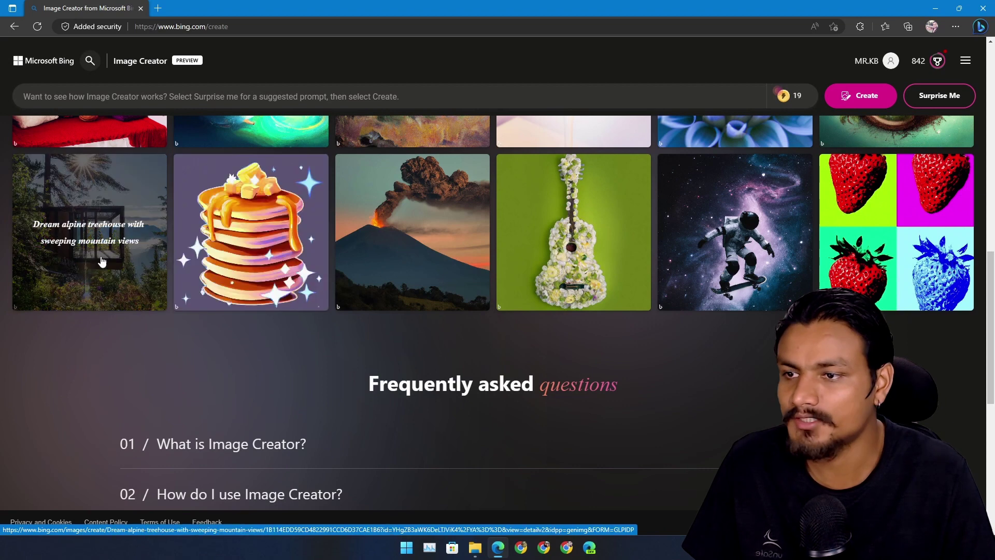
left_click(105, 239)
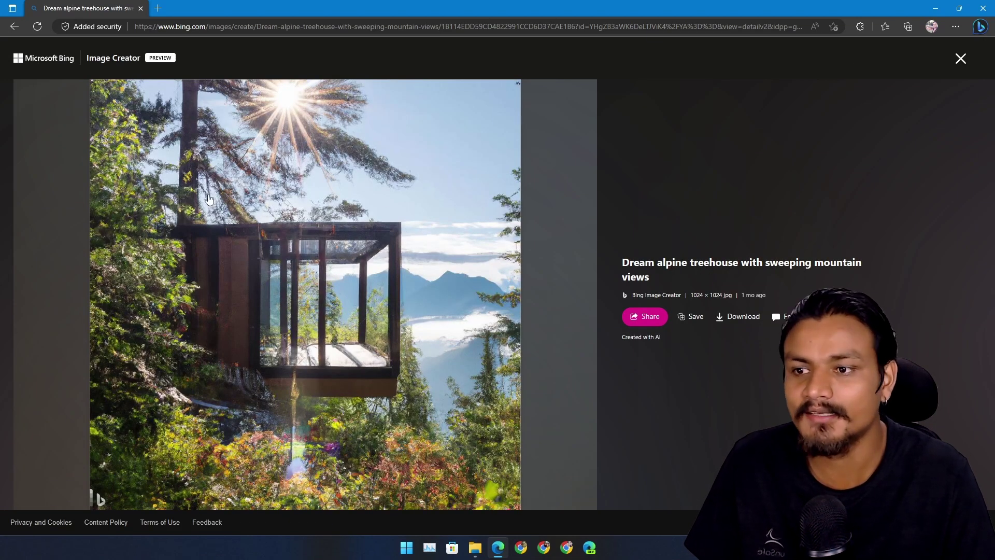
left_click(14, 26)
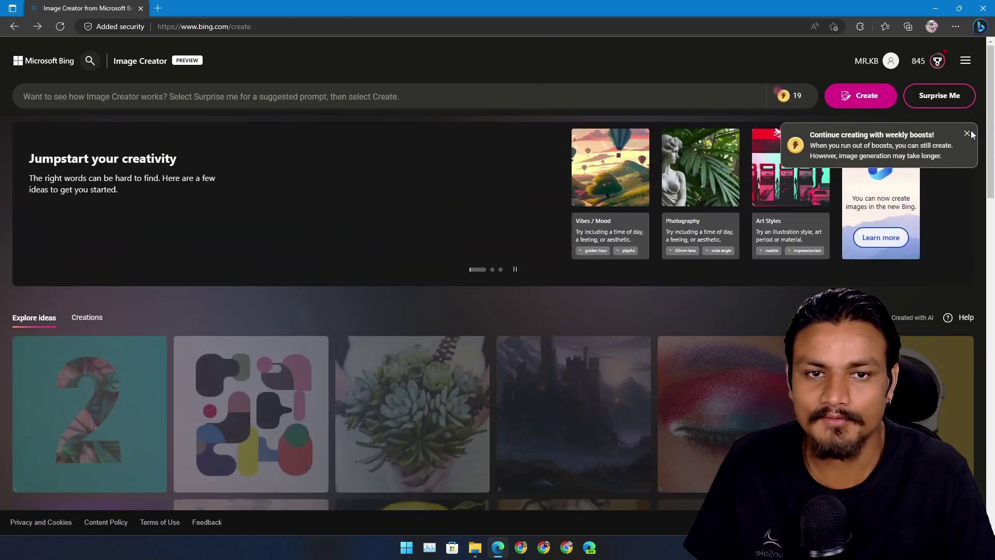
Paste the beach, sunrise, palm tree prompt, generate four images, and open the first.
left_click_drag(810, 135, 931, 135)
left_click(208, 96)
type("beach, sunrise, peoples walking, kids playing with ball, palm tree, HD")
left_click_drag(275, 96, 15, 93)
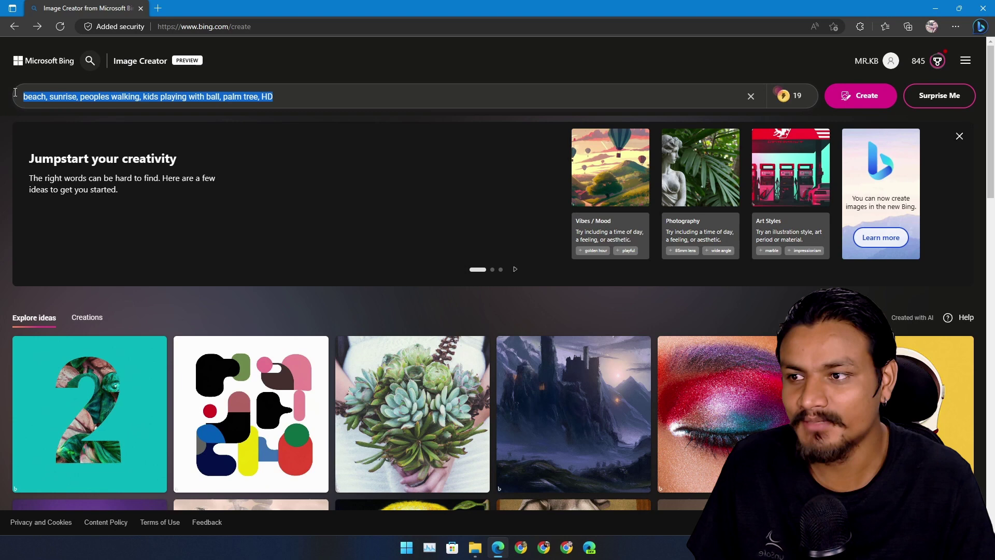
left_click(856, 95)
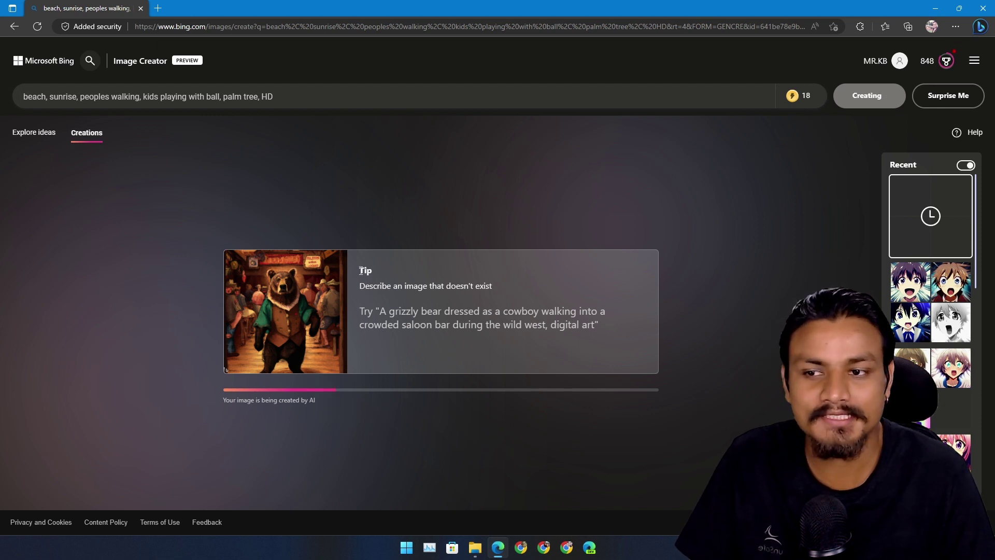
left_click(505, 291)
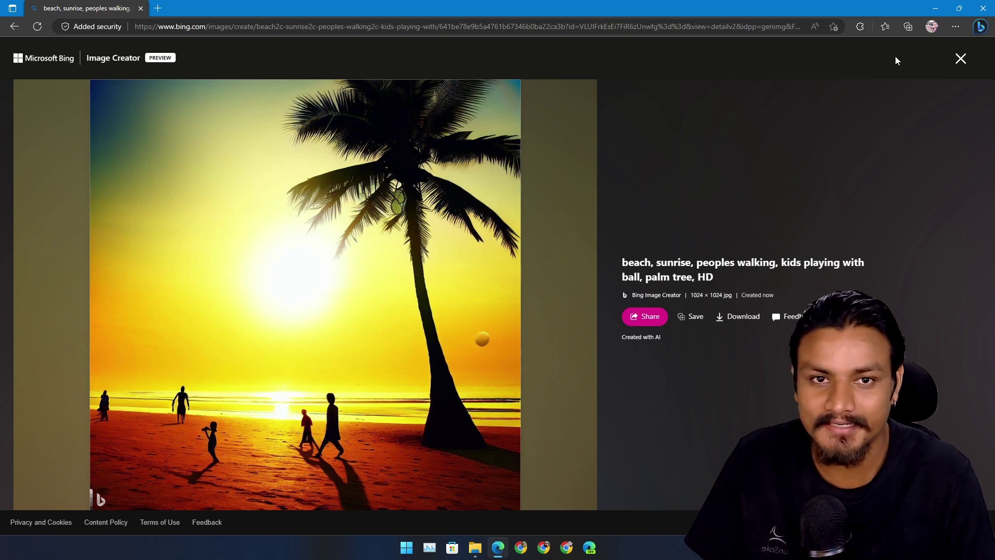
Close the enlarged image, view the second beach image, then minimize both browser windows.
left_click(960, 59)
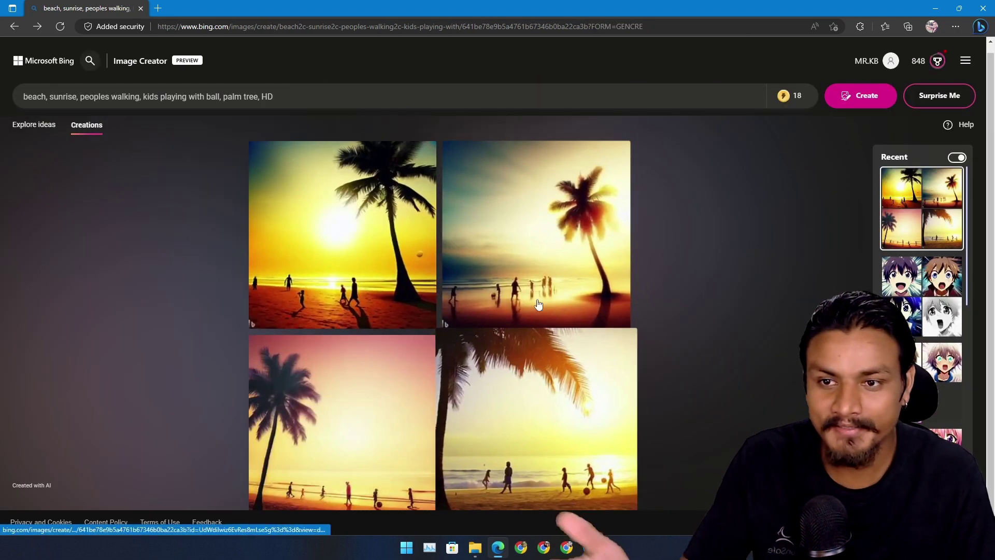
left_click(538, 305)
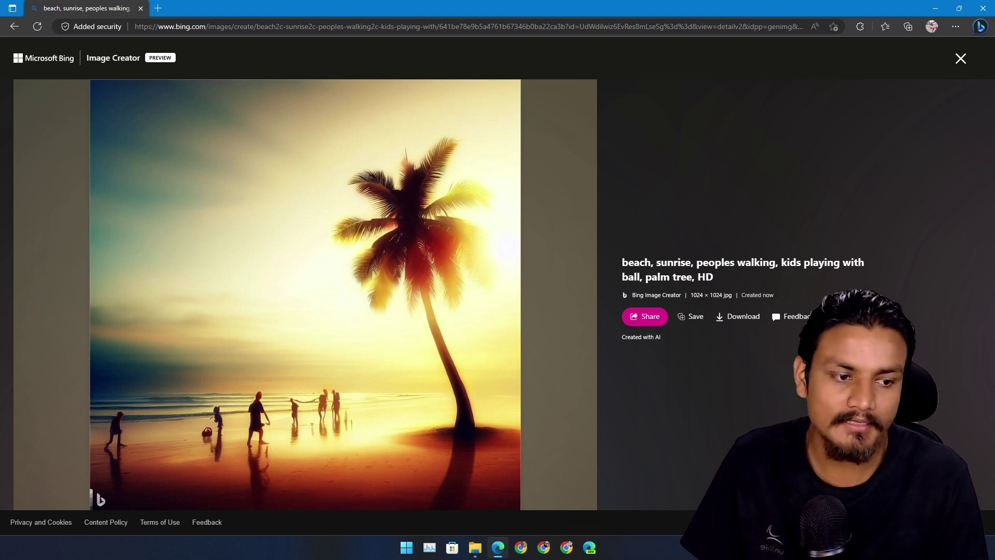
key("alt+Tab")
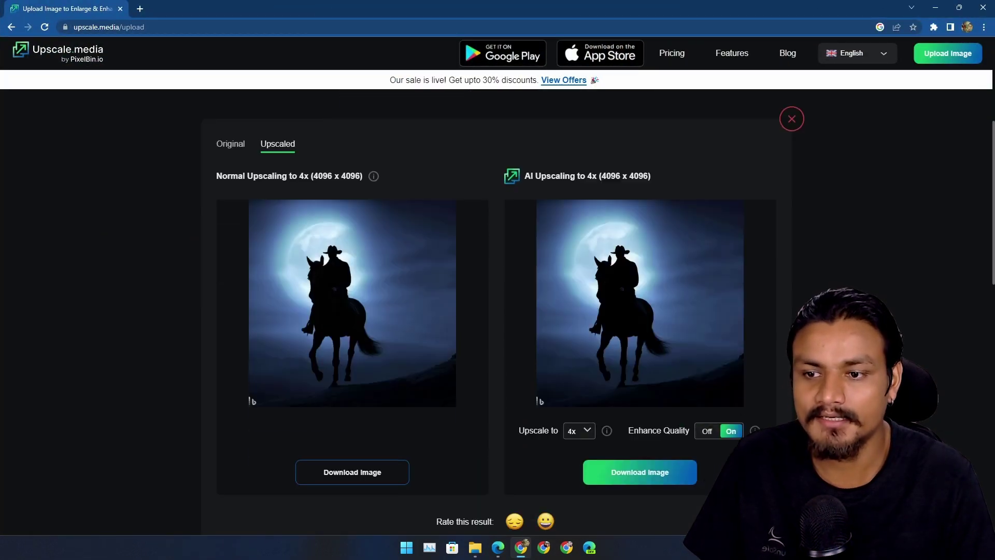
left_click(959, 7)
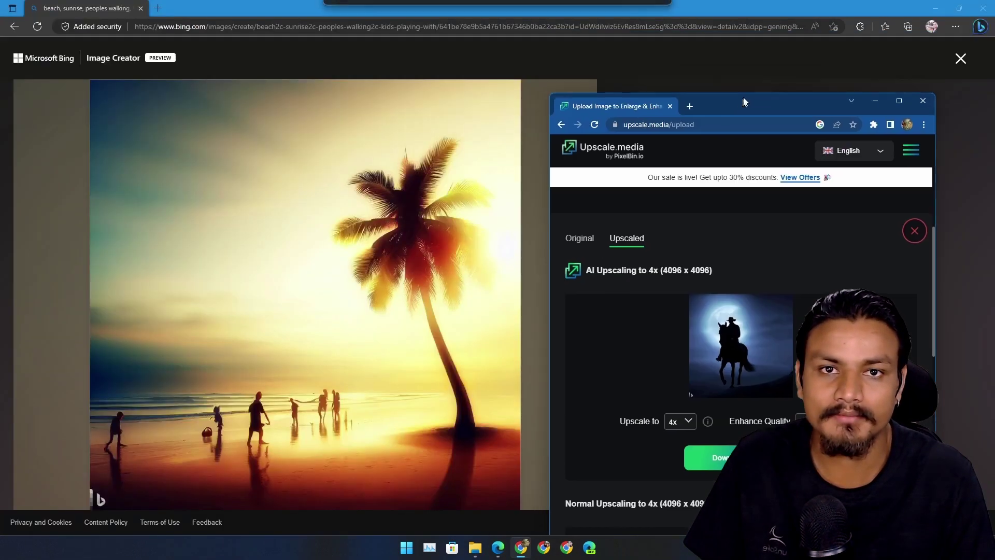
left_click(935, 8)
Restore Image Creator, generate the beach moon images, and view the top-right one.
left_click(498, 547)
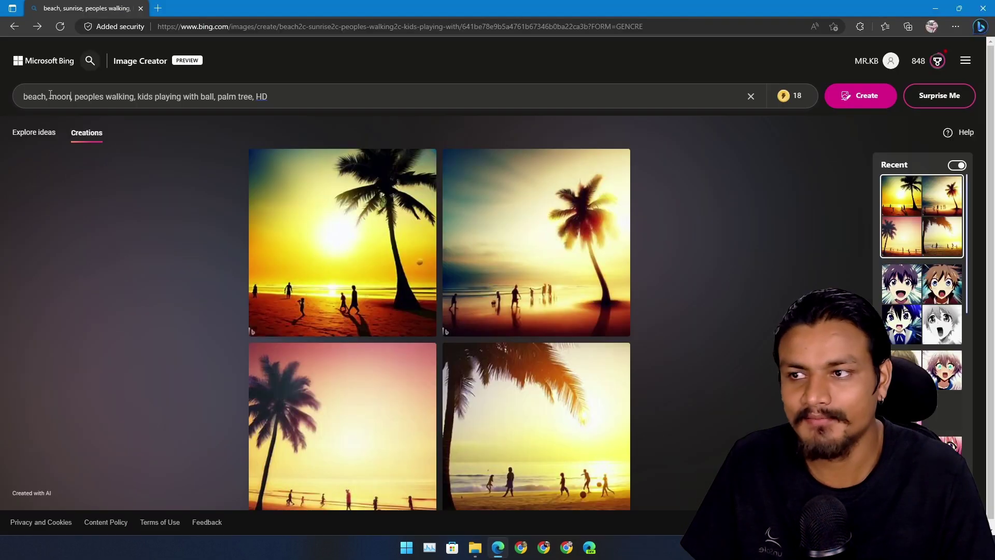
left_click(864, 99)
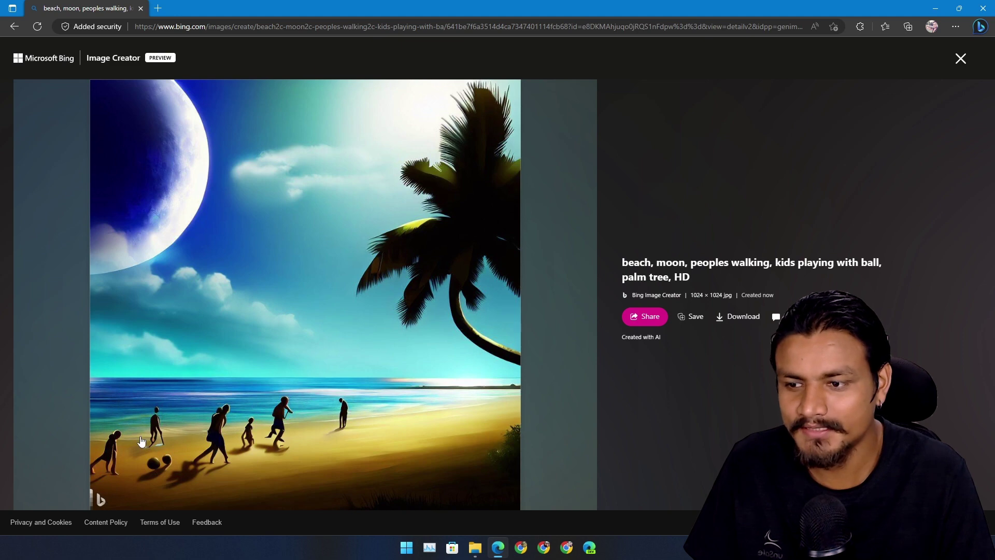
left_click(959, 60)
left_click(532, 280)
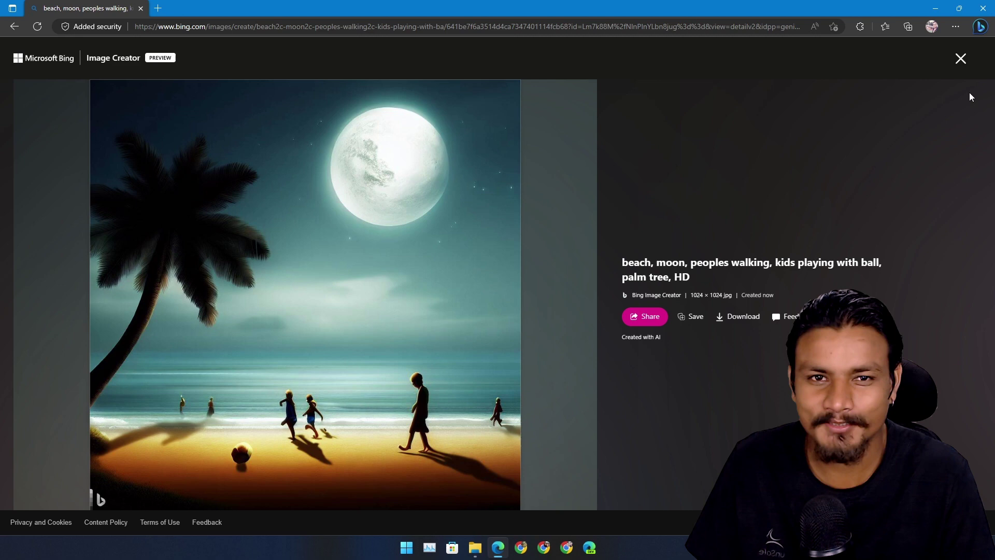
left_click(960, 60)
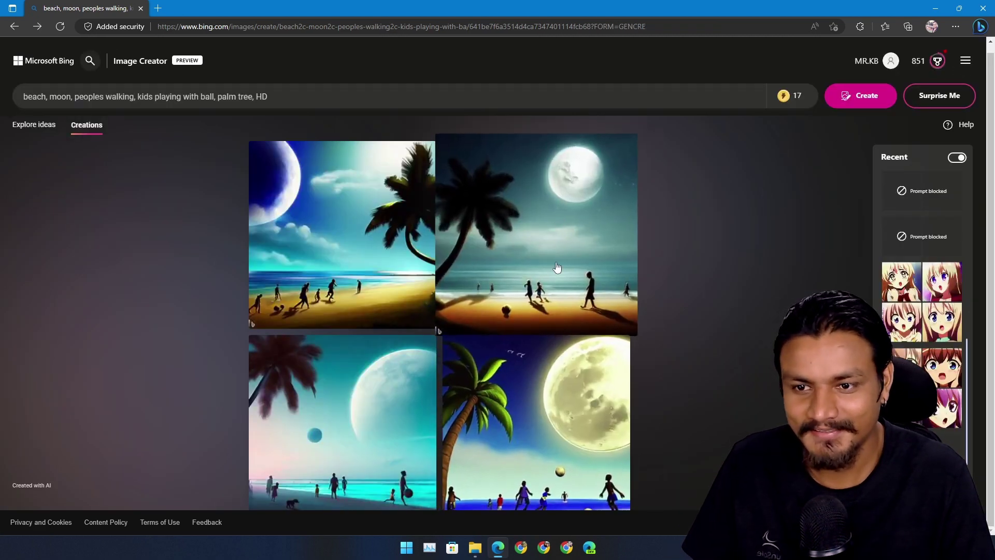
View the full-moon and palm-and-dog beach images, then return to the prompt.
left_click(533, 356)
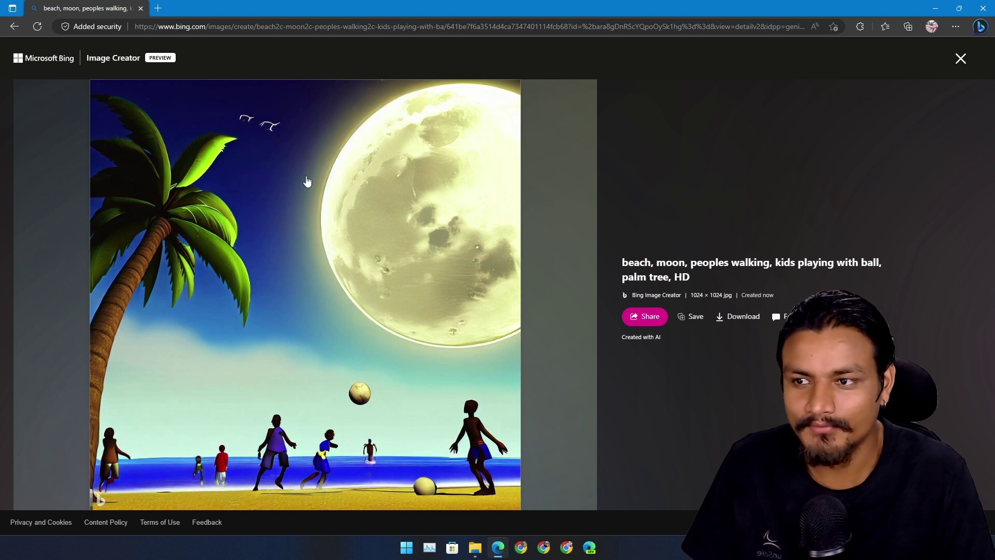
left_click(961, 61)
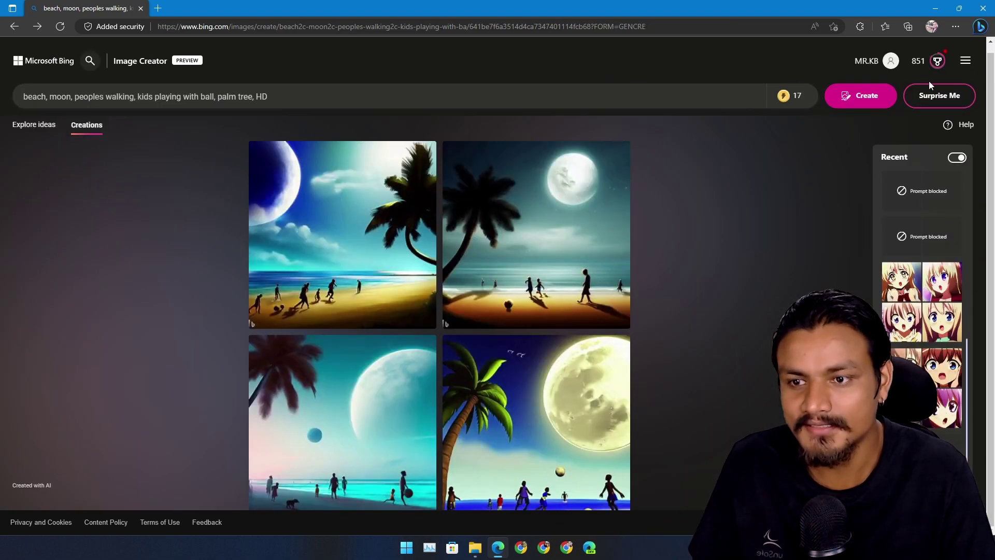
left_click(371, 439)
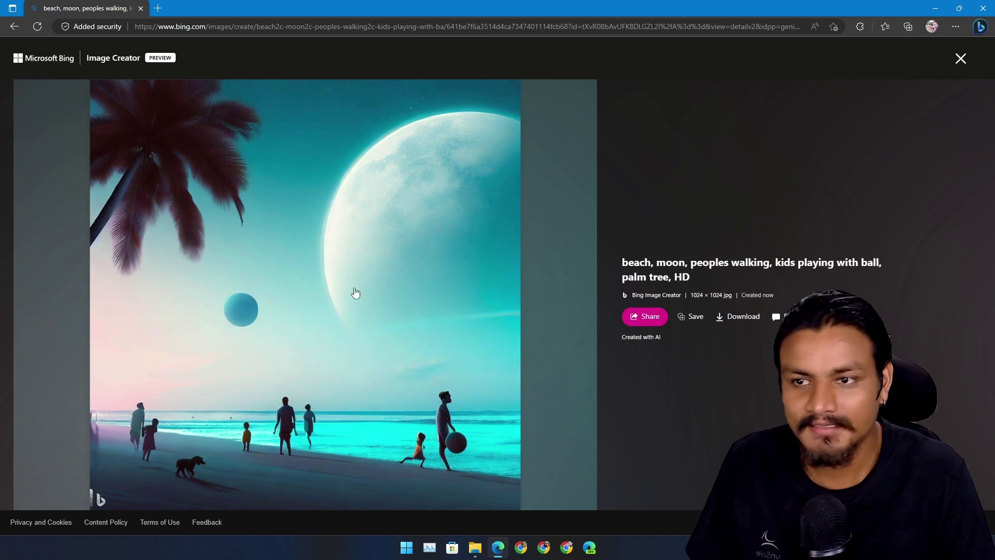
left_click(961, 58)
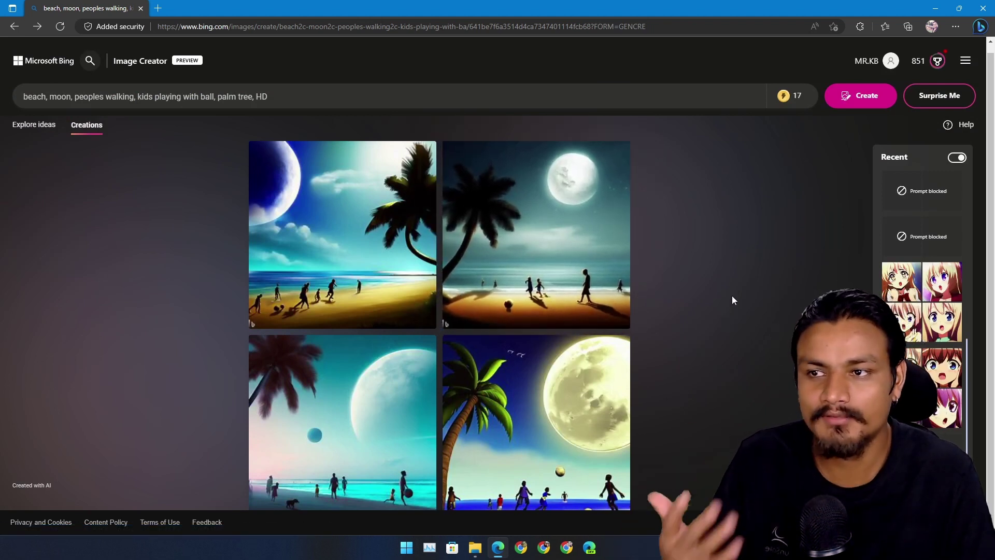
left_click(262, 97)
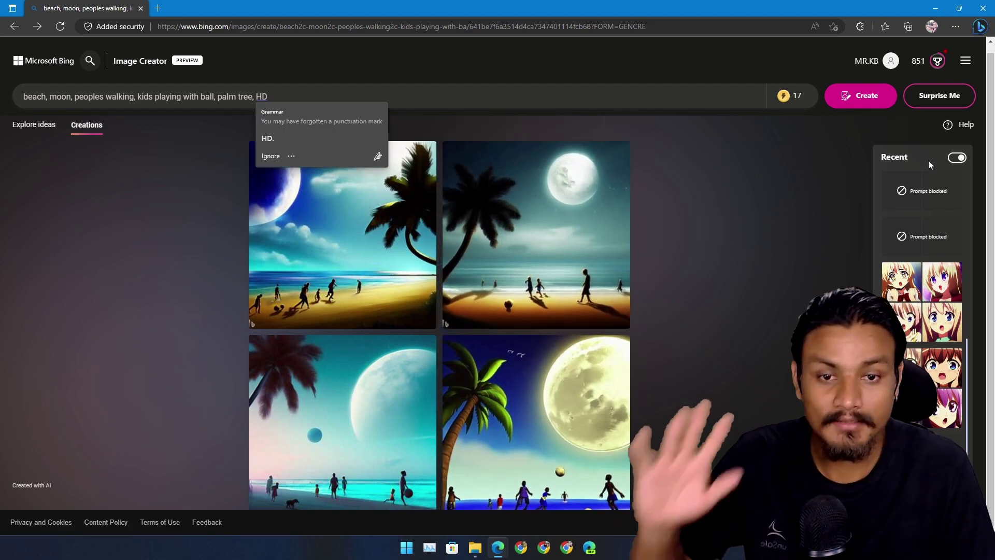
scroll(934, 197, "down", 2)
scroll(904, 362, "up", 1)
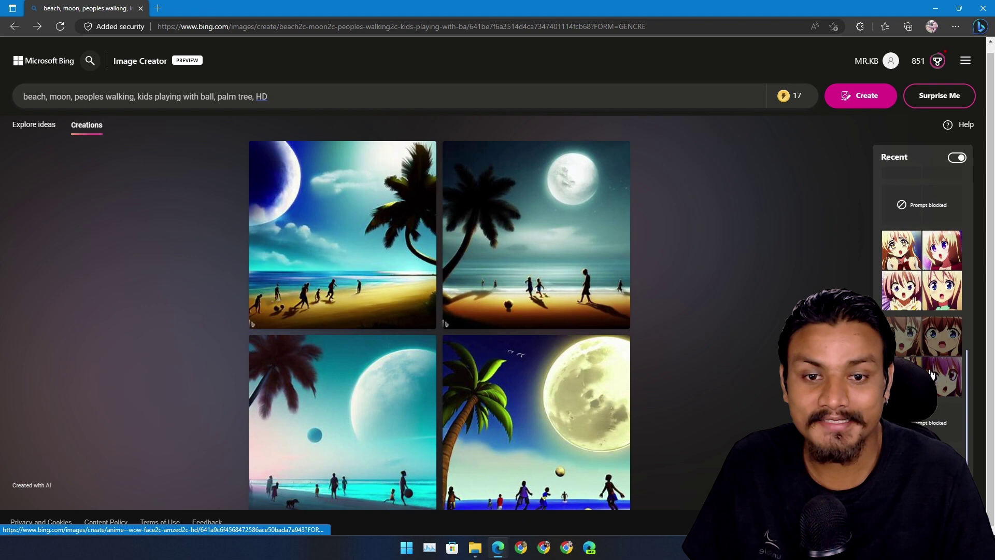
Browse the earlier anime creations, view the top-left anime girl, then open the boy wow-face set.
left_click(905, 361)
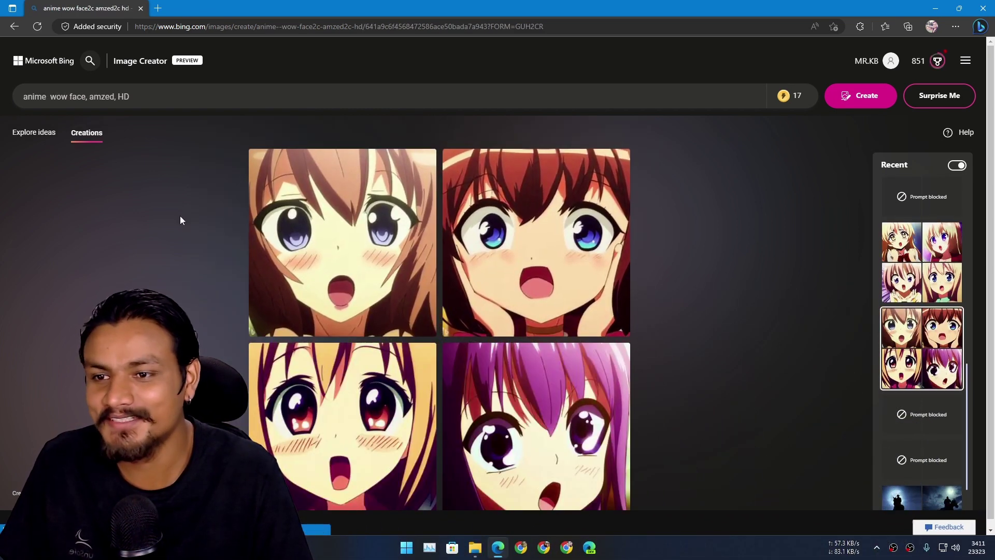
scroll(231, 254, "down", 1)
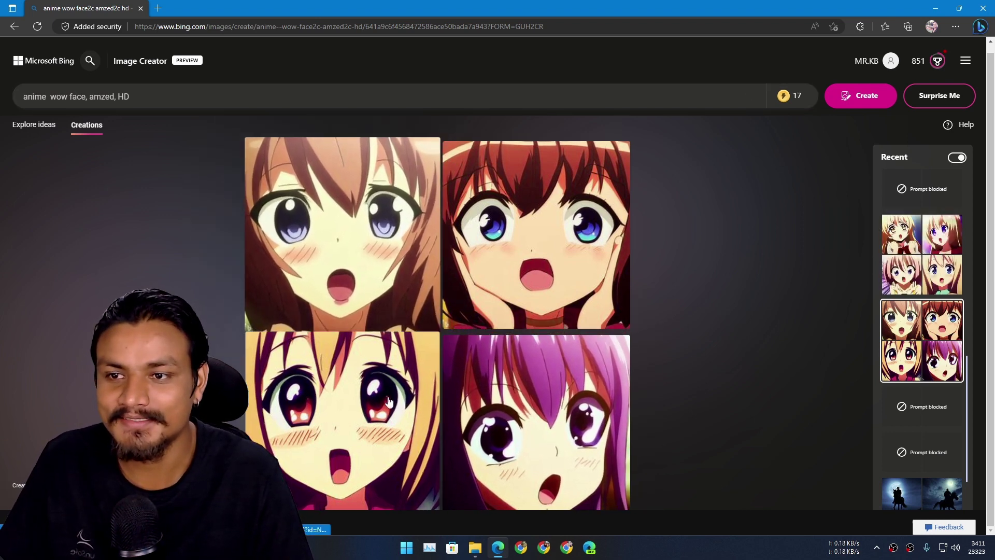
left_click(912, 251)
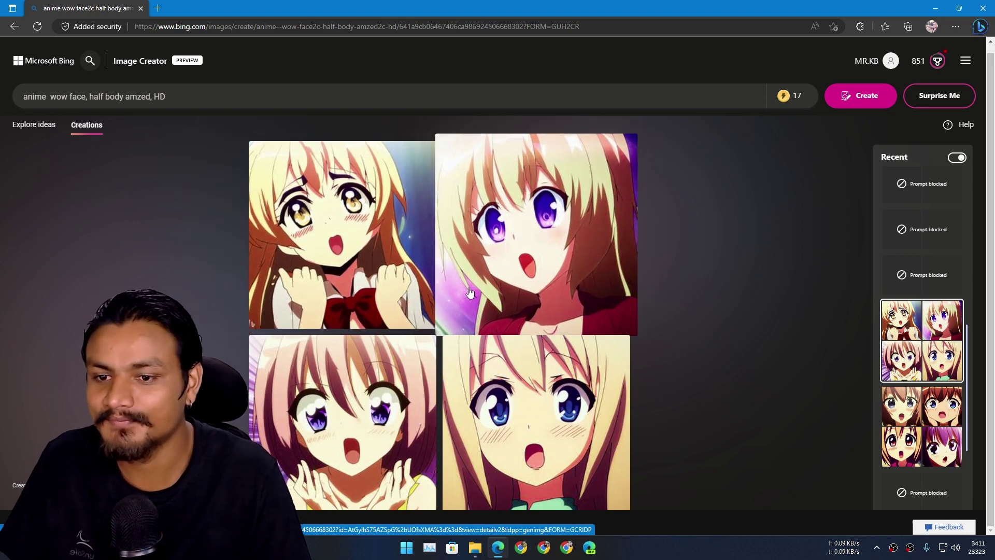
left_click(349, 228)
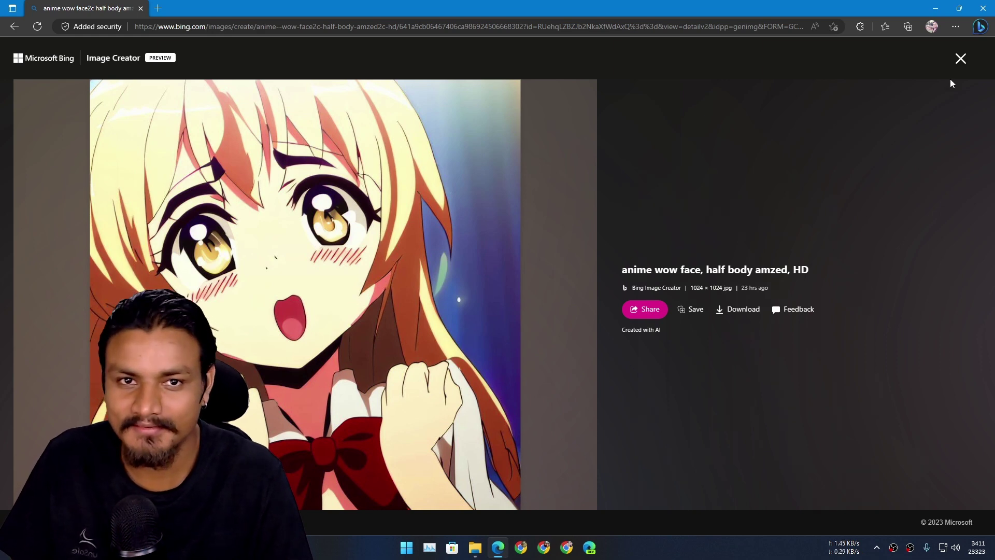
left_click(959, 60)
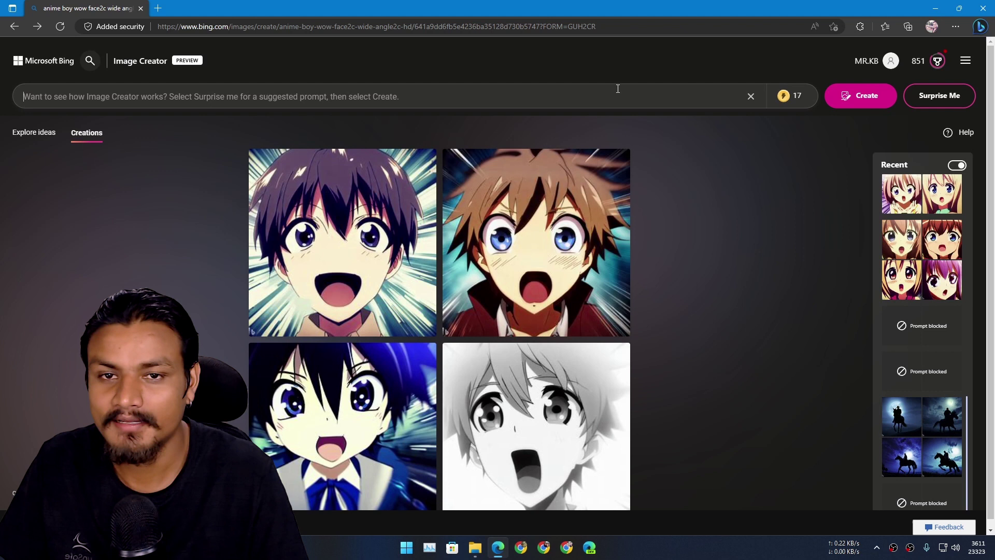
Try creating images for 'google logo art', which triggers a content warning.
scroll(811, 327, "down", 1)
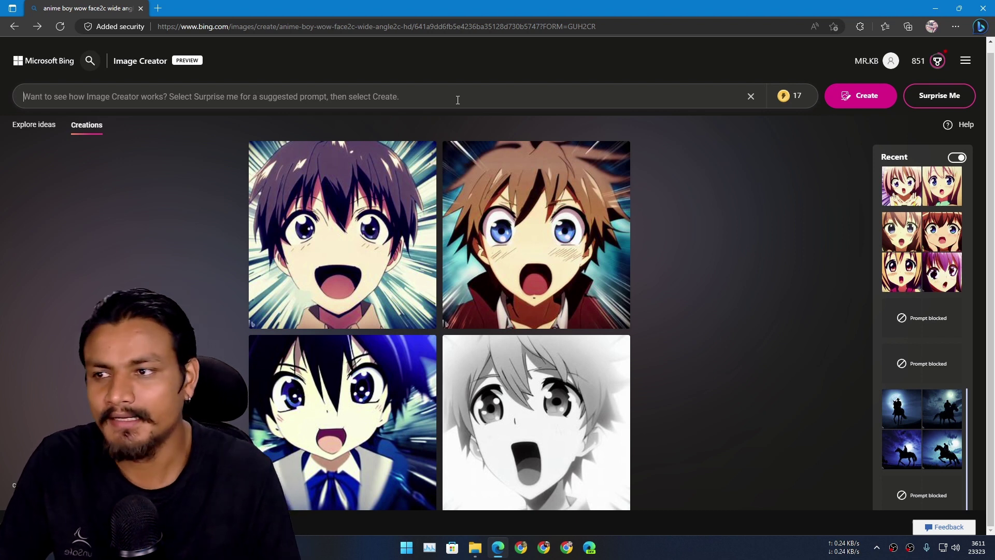
type("google logo art")
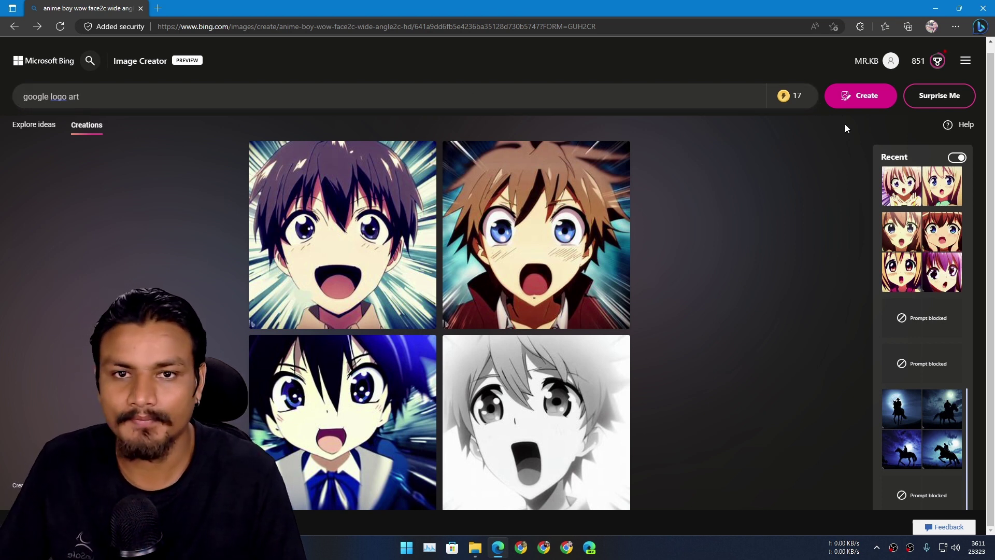
left_click(834, 100)
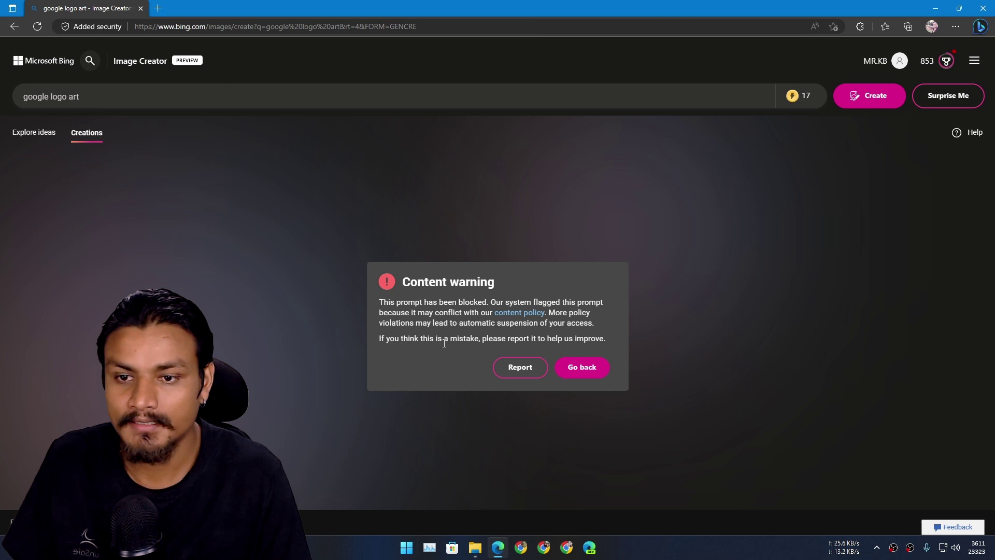
Leave the warning, generate 'anime girl' images, and view the first one full size.
left_click(587, 372)
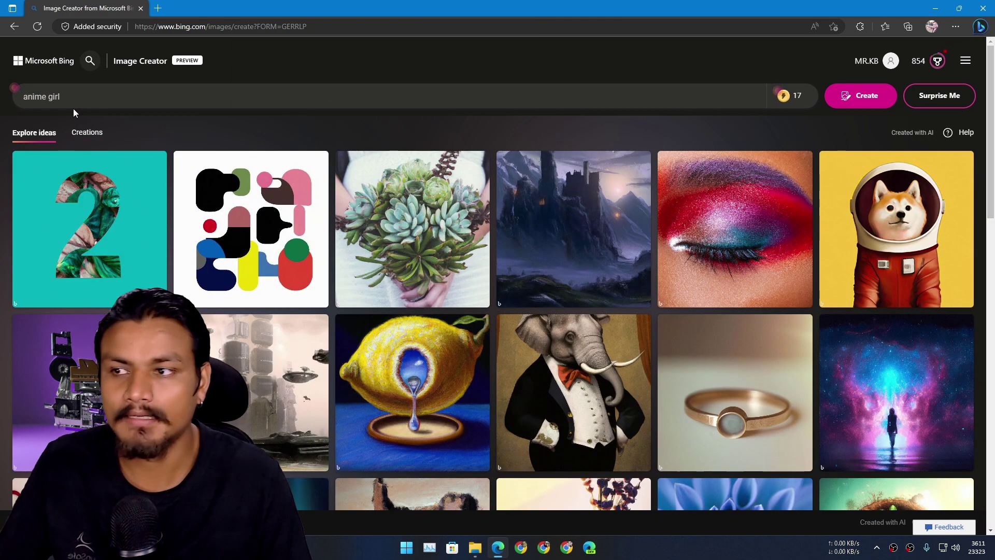
left_click(56, 102)
left_click(862, 96)
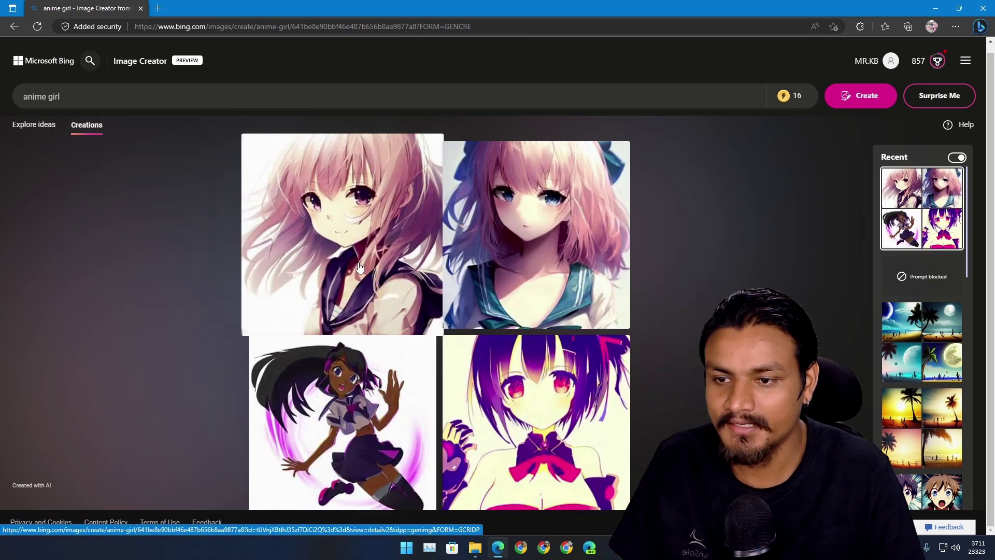
left_click(372, 209)
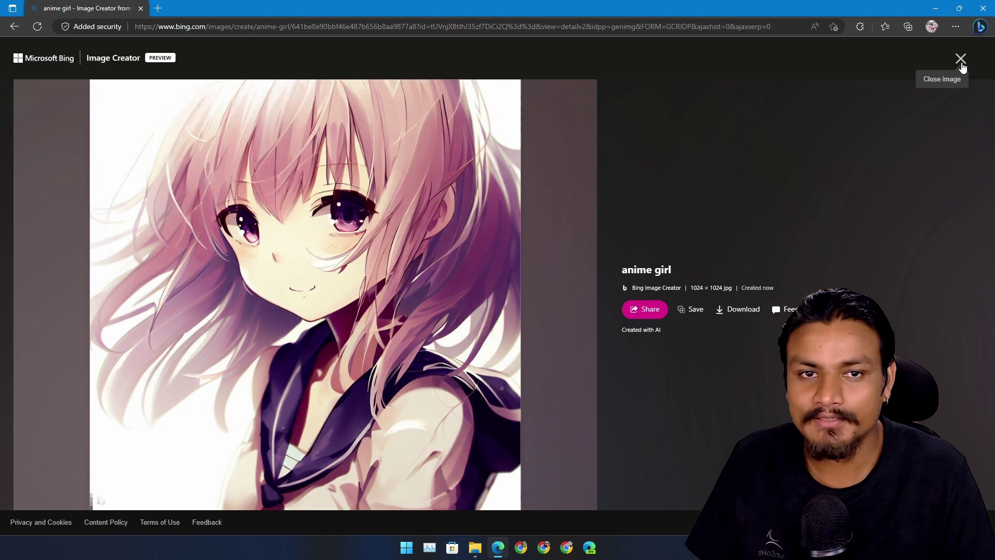
View the second, bottom-right and dark-skinned anime girl images, then select the lion prompt.
left_click(961, 63)
left_click(565, 235)
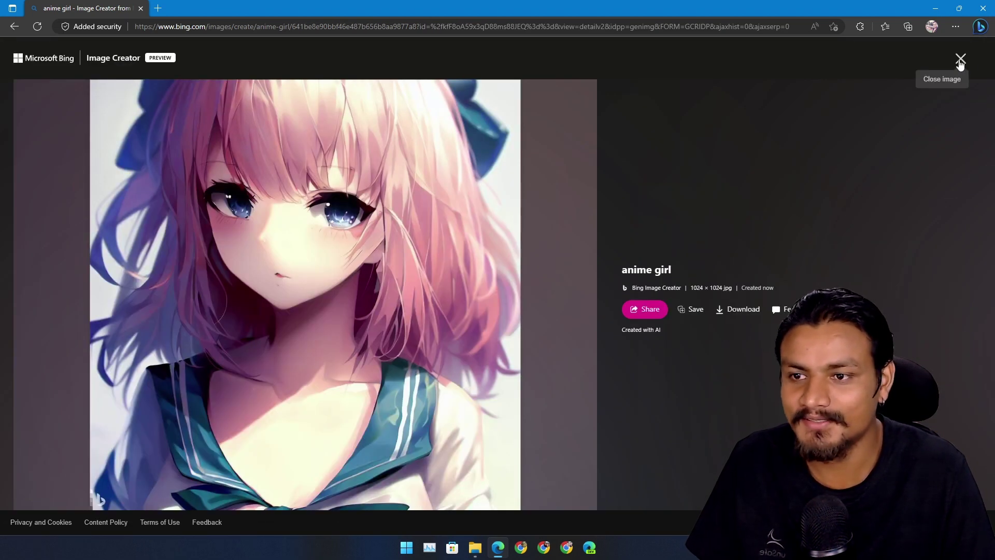
left_click(960, 58)
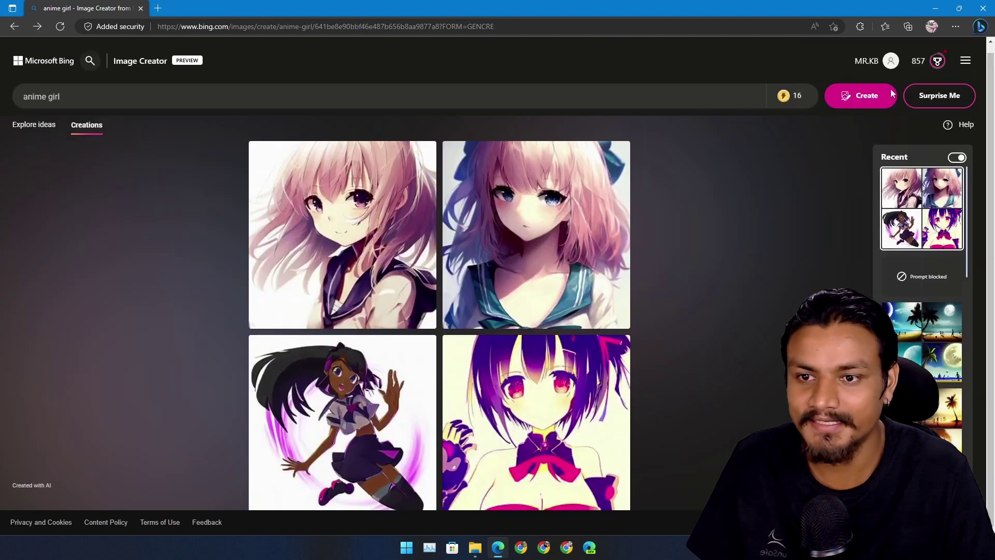
left_click(533, 387)
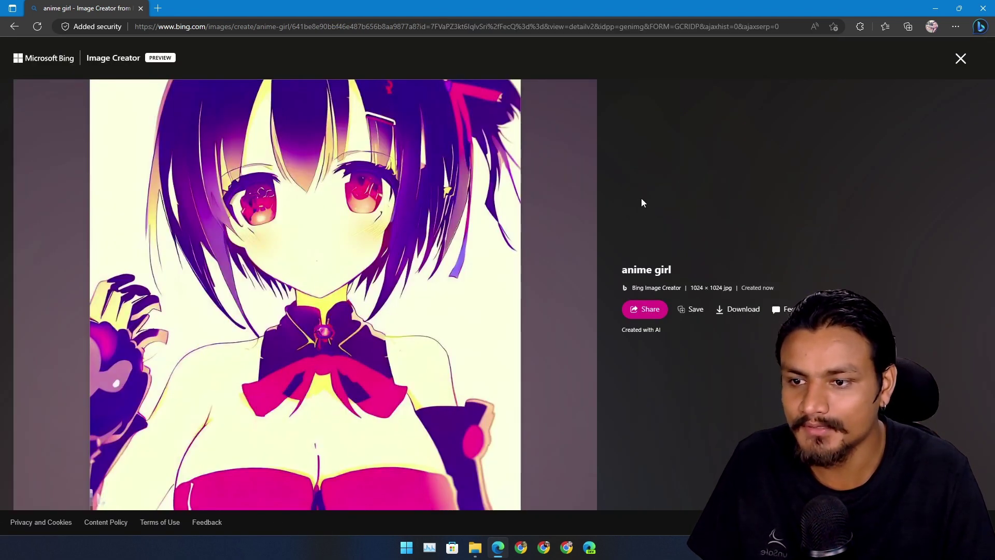
left_click(960, 58)
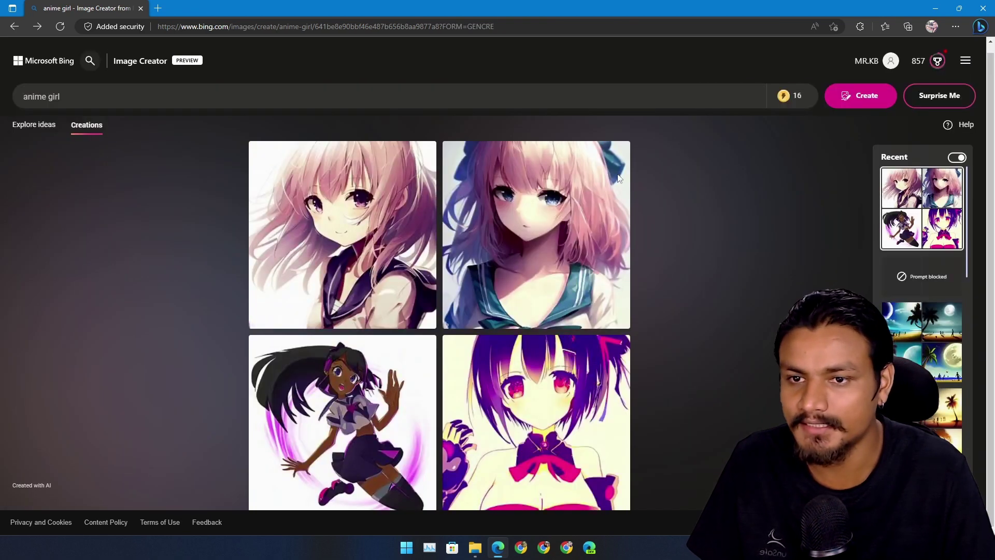
left_click(474, 232)
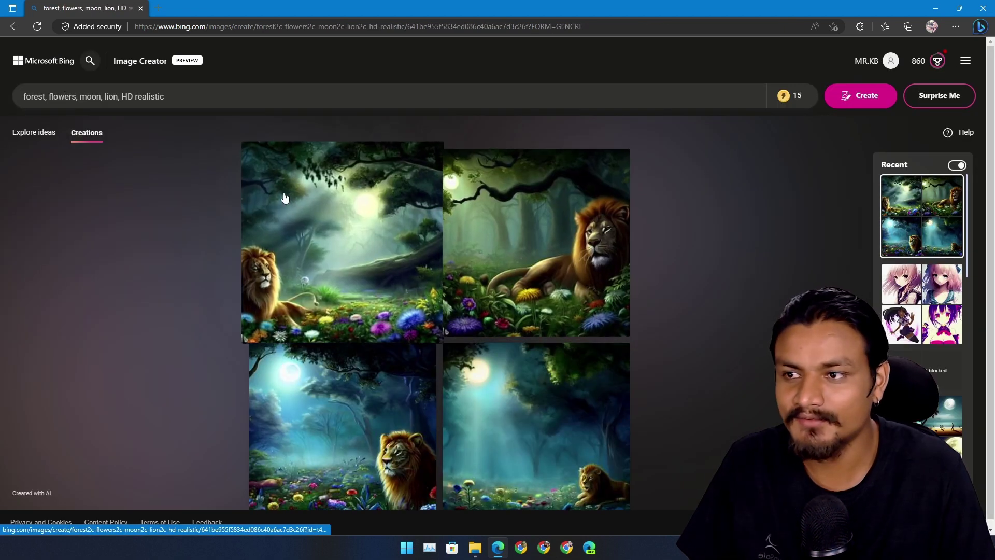
key("ctrl+shift+Left")
key("ctrl+shift+Left")
key("ctrl+shift+Left")
key("ctrl+shift+Left")
key("ctrl+shift+Left")
key("ctrl+shift+Left")
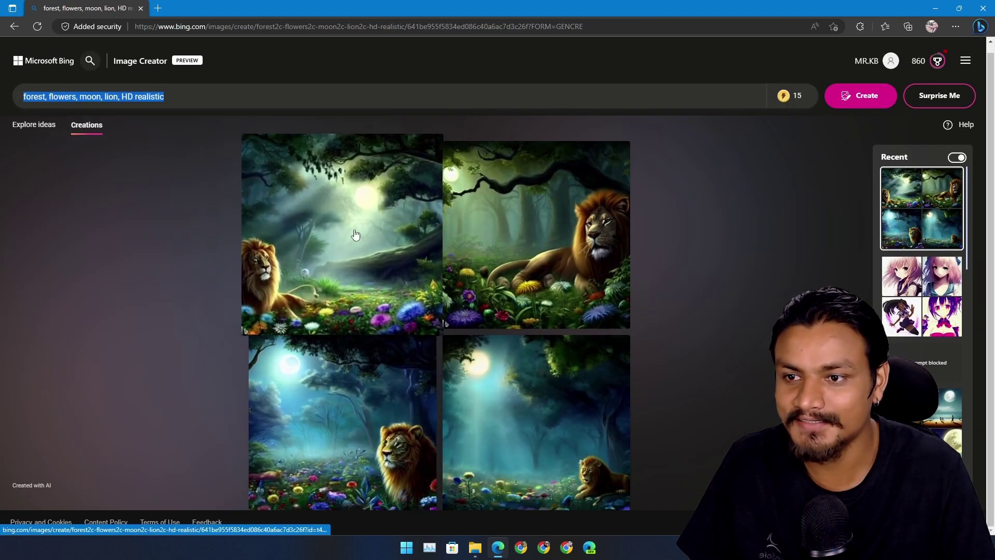
View the top-left and top-right forest lion images full size.
left_click(355, 231)
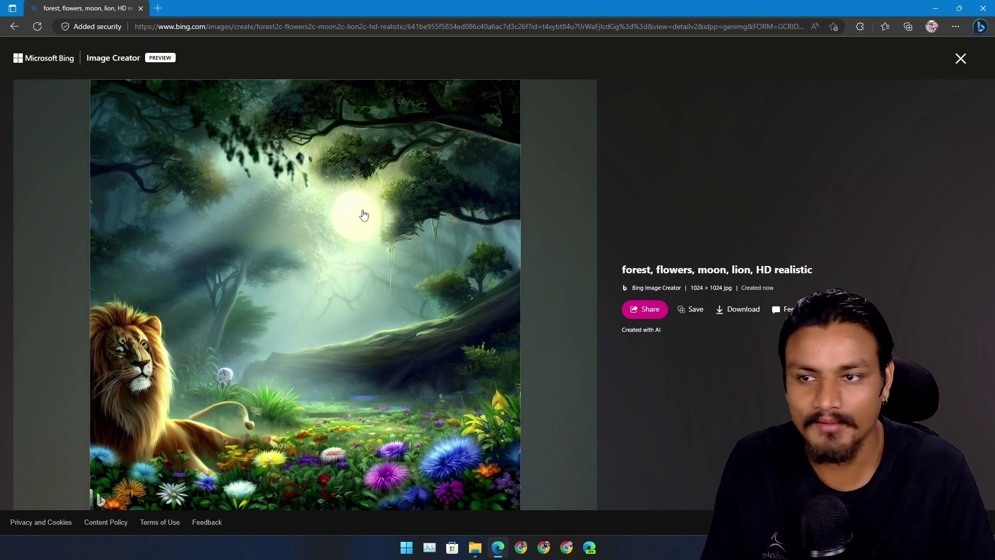
left_click(961, 59)
left_click(541, 276)
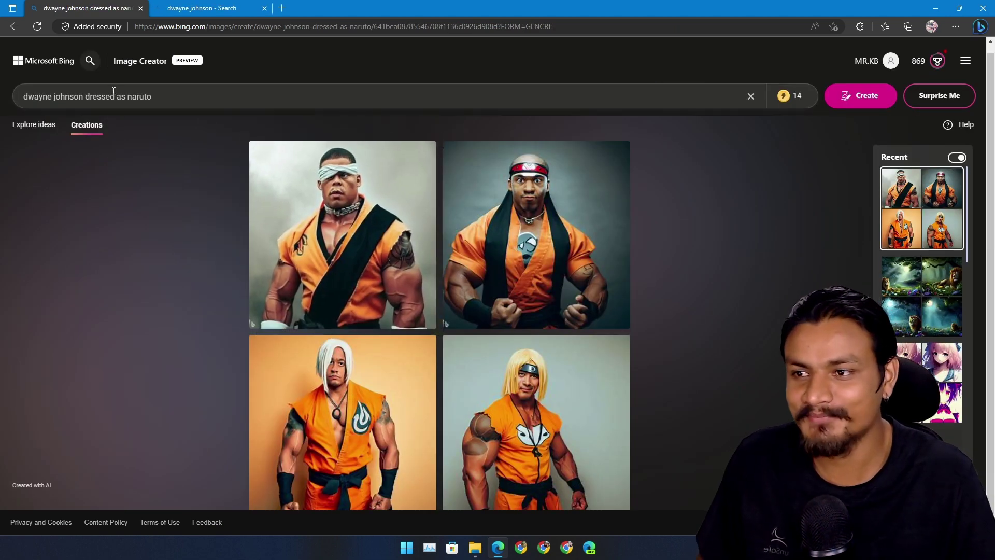
View the top-left and top-right Naruto images, then reopen the forest lion set from Recent.
left_click(324, 243)
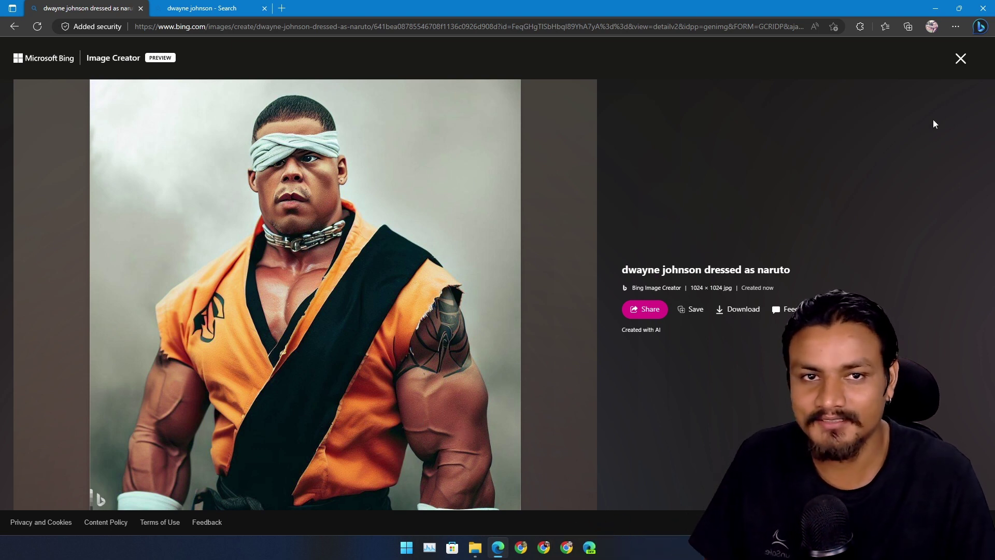
left_click(960, 58)
left_click(538, 231)
left_click(960, 58)
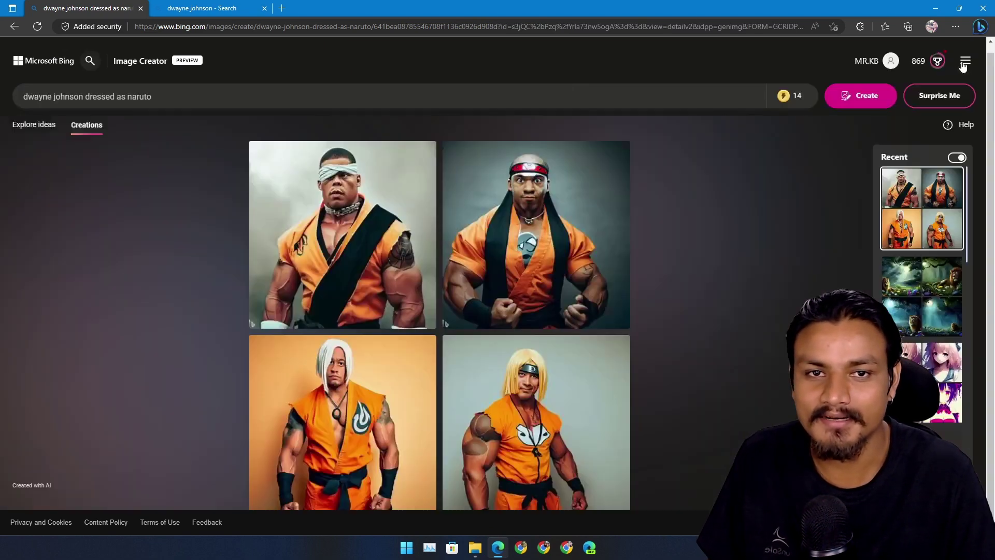
left_click(922, 301)
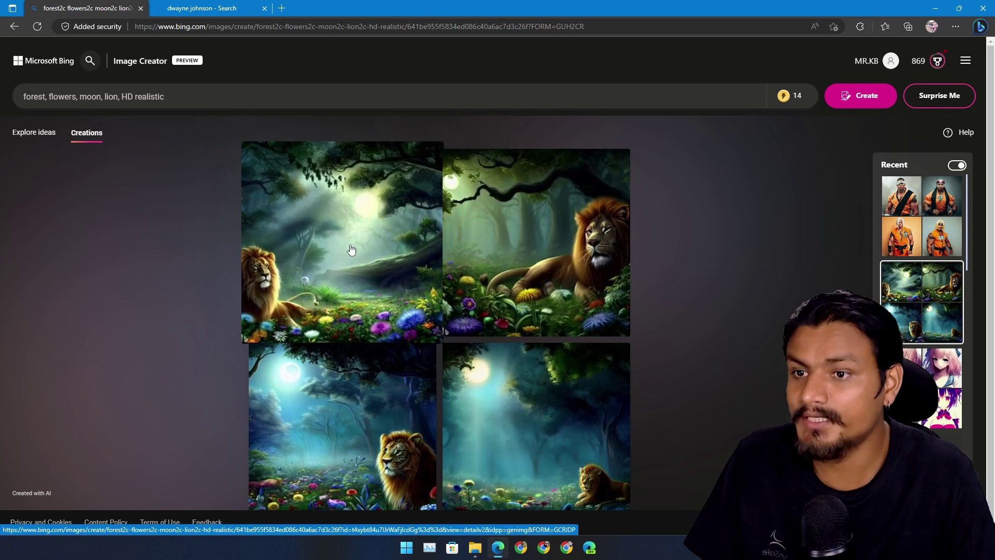
View the first lion image, then select and delete the forest lion prompt text.
left_click(350, 246)
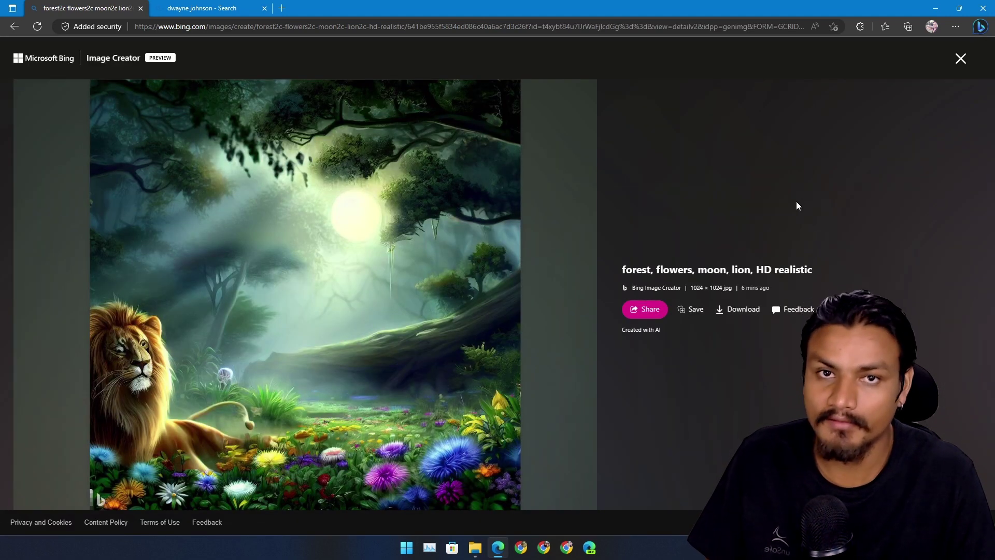
key("Escape")
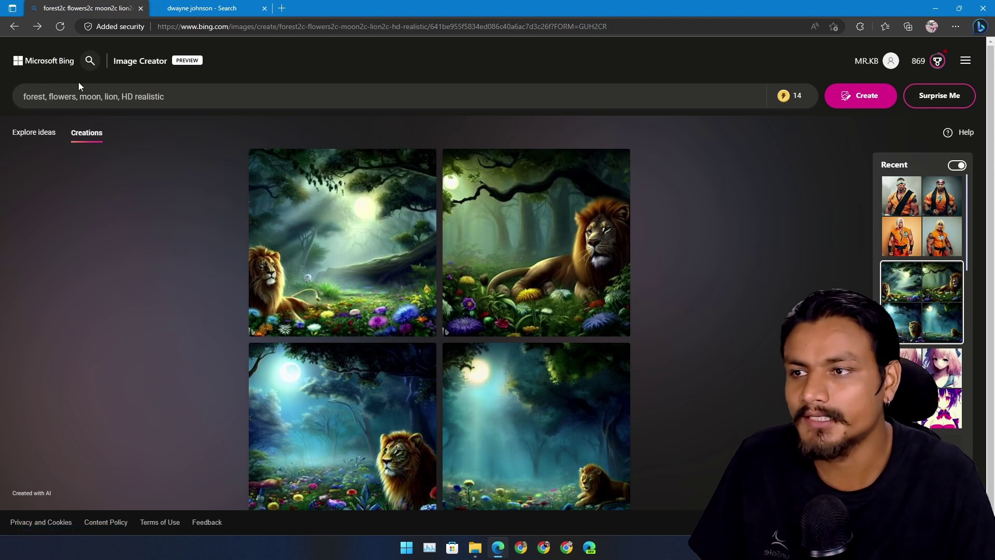
left_click_drag(167, 94, 2, 98)
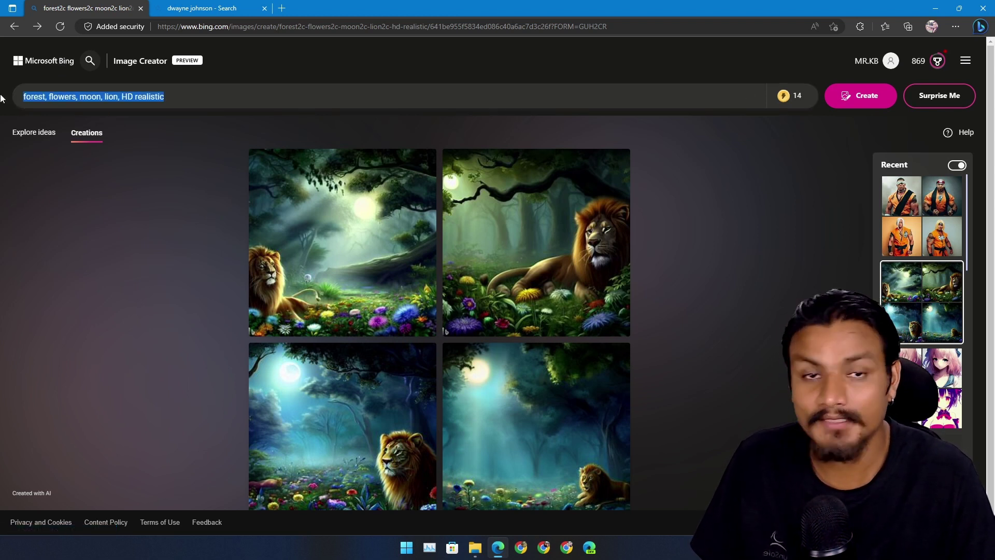
key("BackSpace")
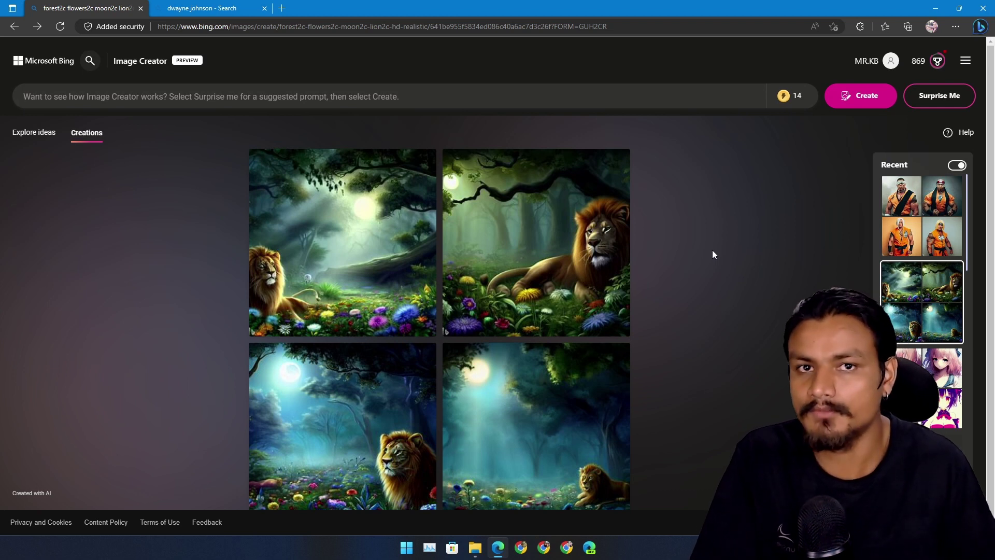
scroll(712, 251, "down", 1)
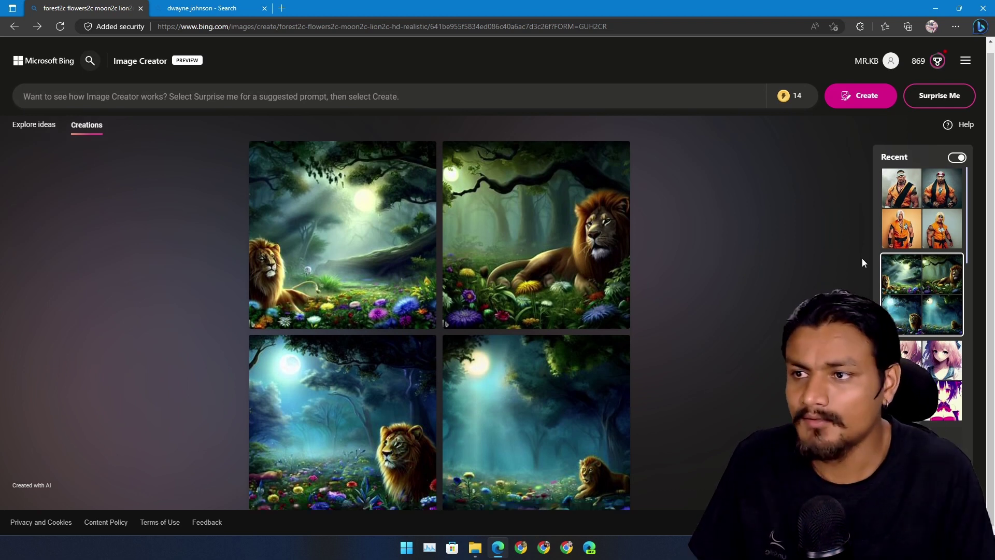